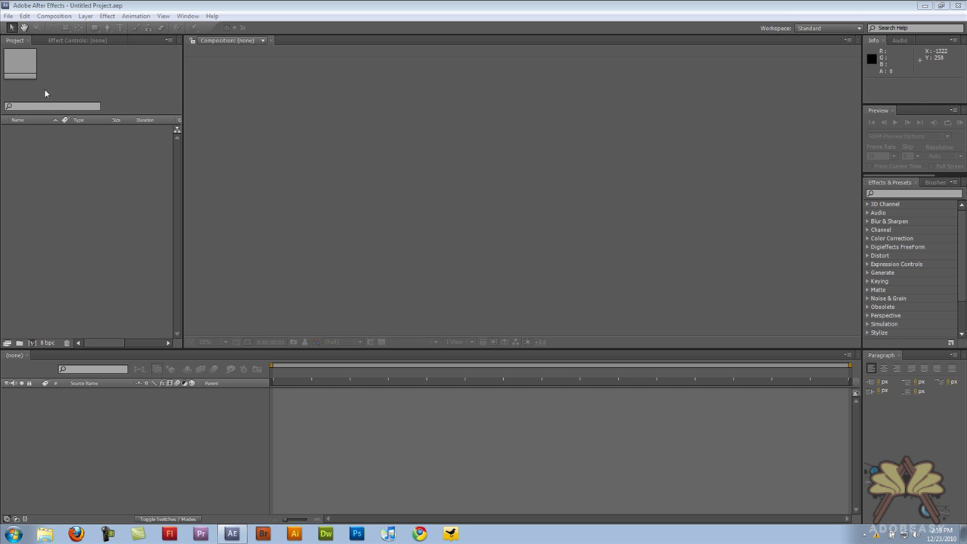
# - Import winter-scene.jpg and drag it to the timeline to create a winter-scene composition
pyautogui.click(9, 18)
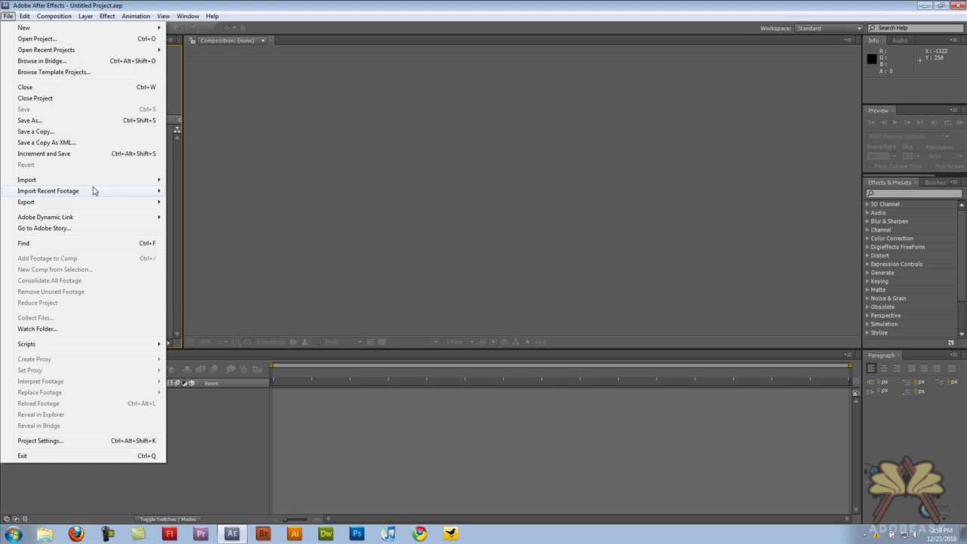
pyautogui.moveTo(93, 191)
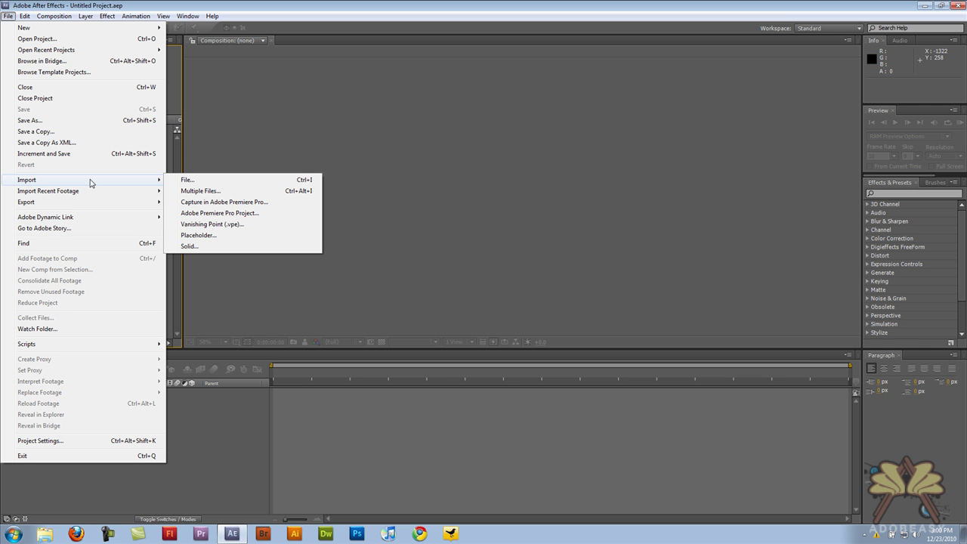
pyautogui.click(190, 181)
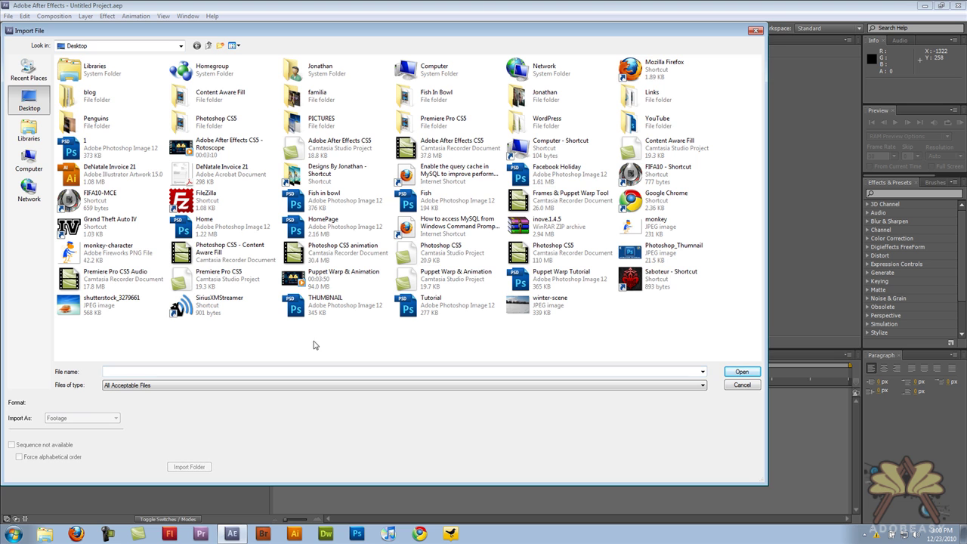
pyautogui.doubleClick(528, 298)
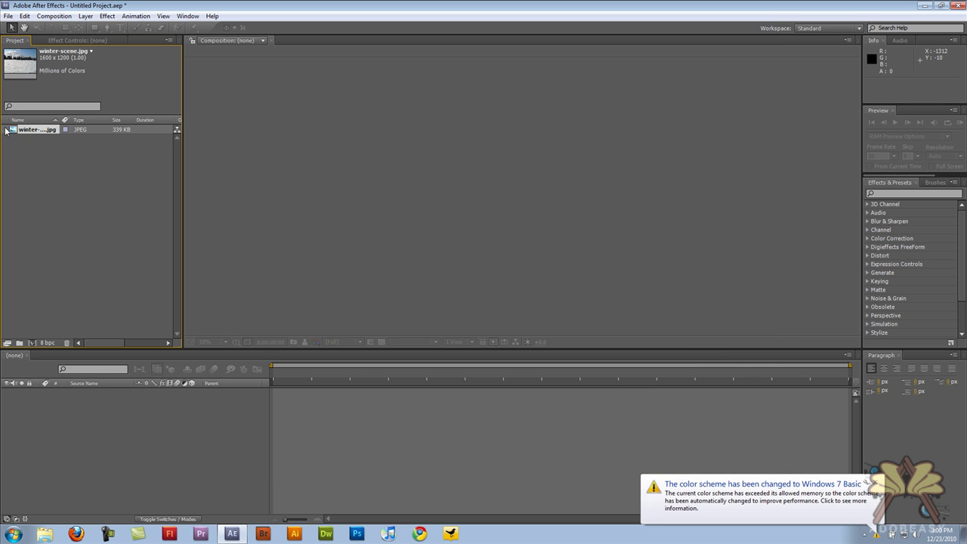
pyautogui.moveTo(12, 132); pyautogui.dragTo(76, 417)
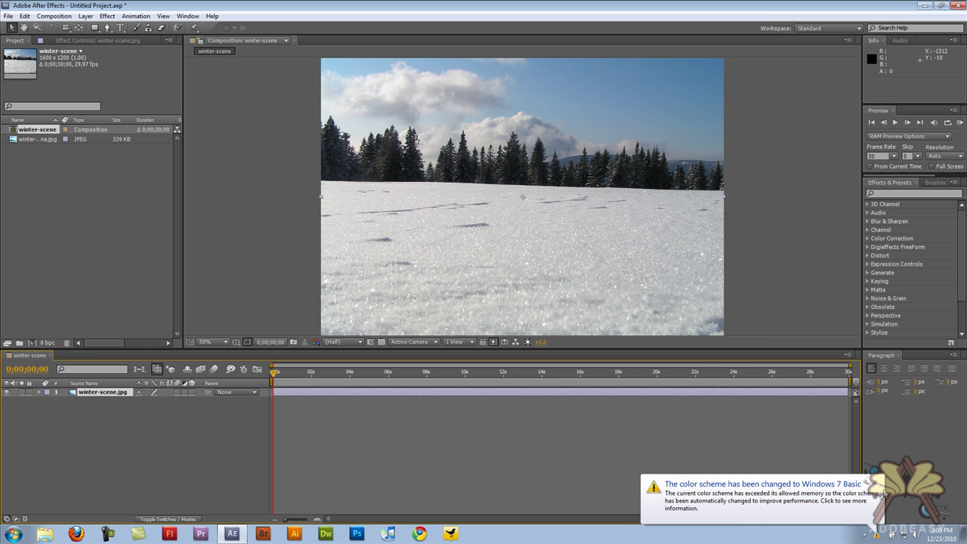
# - Apply the CC Snow effect to the winter-scene layer and scrub to about 9 seconds to preview
pyautogui.click(875, 483)
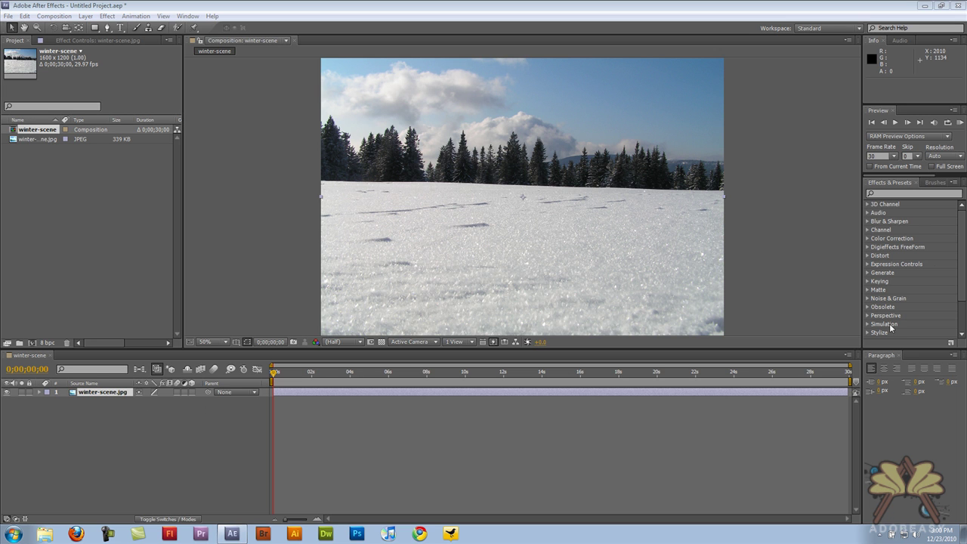
pyautogui.click(910, 193)
pyautogui.write('snow')
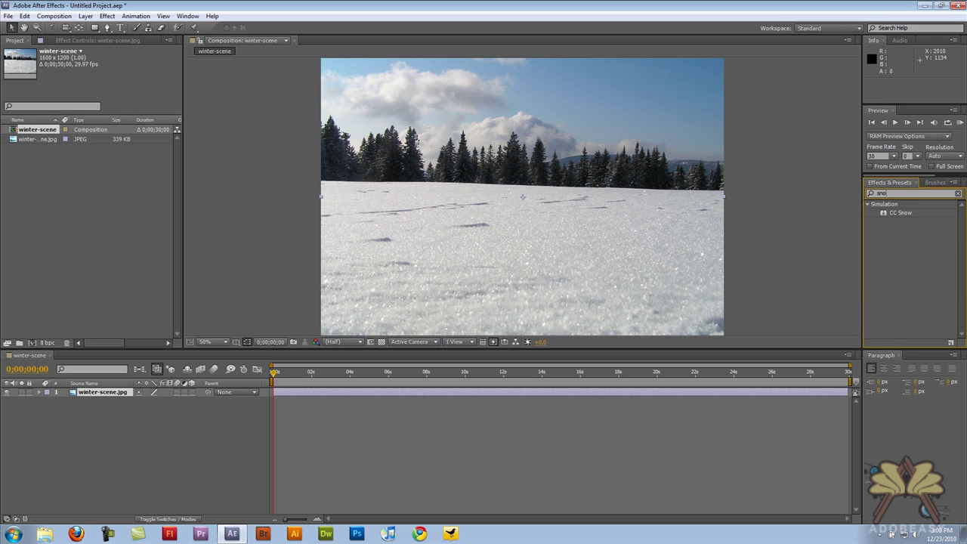
pyautogui.moveTo(901, 212); pyautogui.dragTo(795, 234)
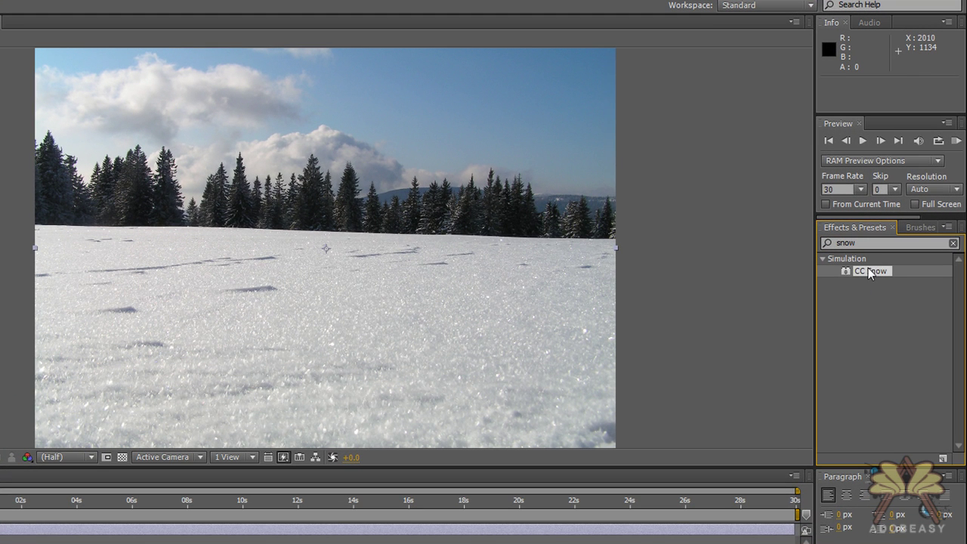
pyautogui.moveTo(719, 302); pyautogui.dragTo(218, 212)
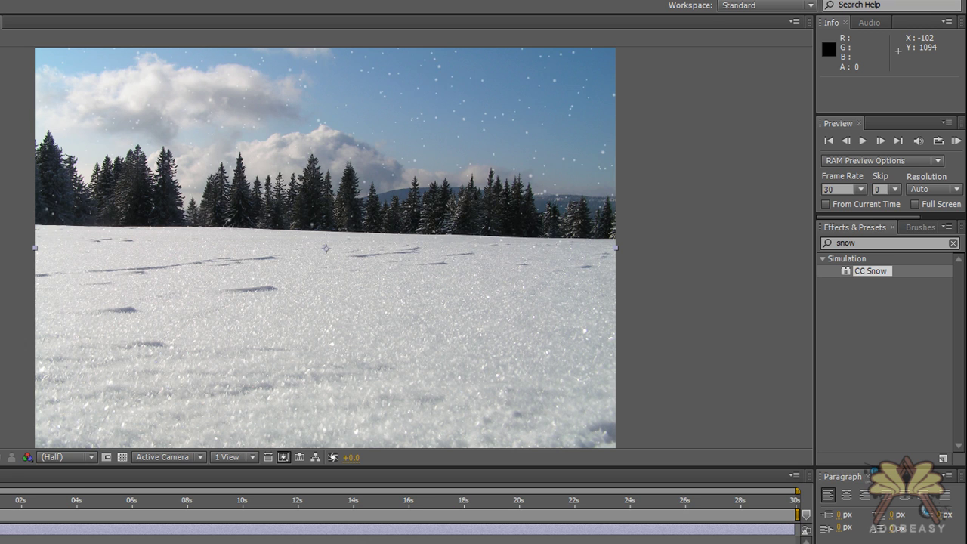
pyautogui.moveTo(6, 500); pyautogui.dragTo(0, 474)
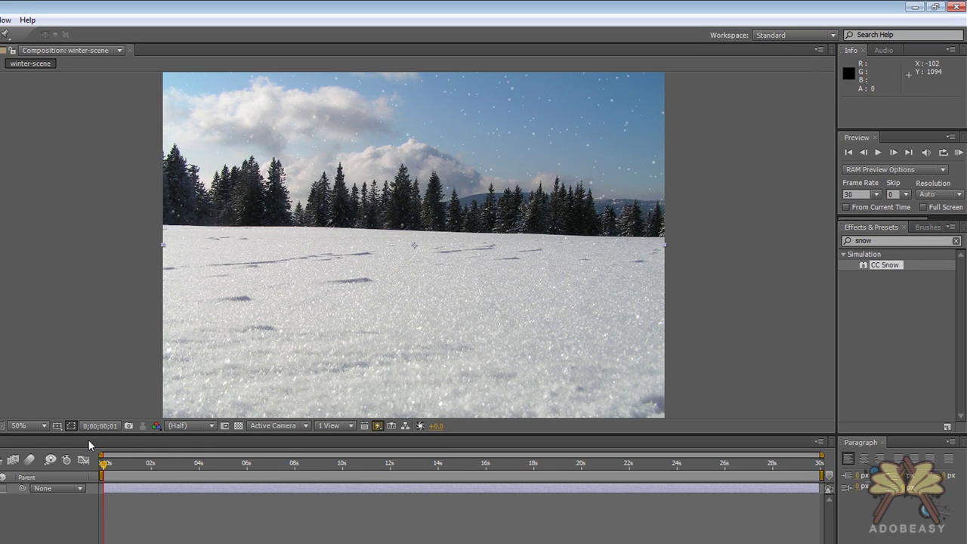
pyautogui.click(913, 240)
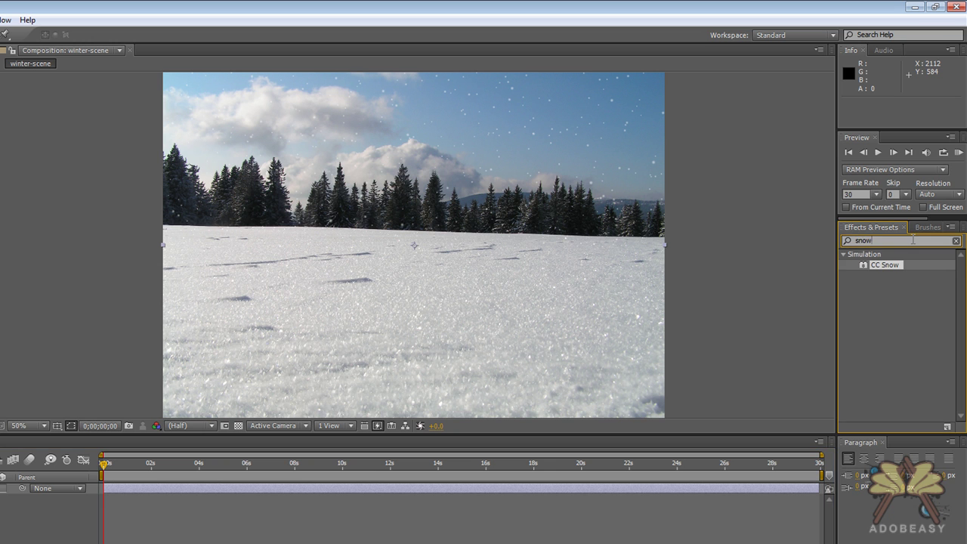
pyautogui.press('BackSpace')
pyautogui.press('BackSpace')
pyautogui.press('BackSpace')
pyautogui.press('BackSpace')
pyautogui.write('rain')
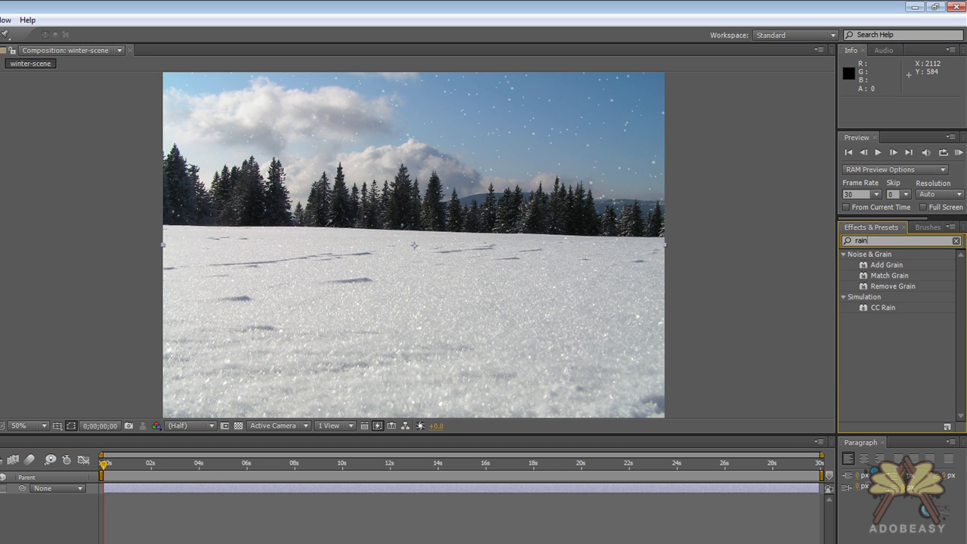
pyautogui.moveTo(880, 308)
pyautogui.mouseDown()
pyautogui.moveTo(857, 314)
pyautogui.moveTo(438, 221)
pyautogui.mouseUp()
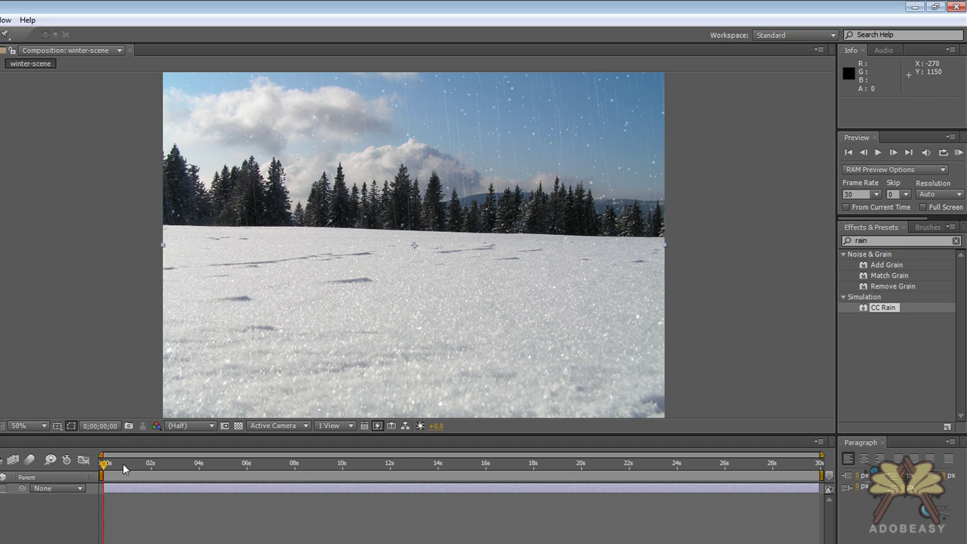
pyautogui.moveTo(106, 467)
pyautogui.mouseDown()
pyautogui.moveTo(323, 464)
pyautogui.moveTo(101, 463)
pyautogui.mouseUp()
pyautogui.hotkey('ctrl', 'z')
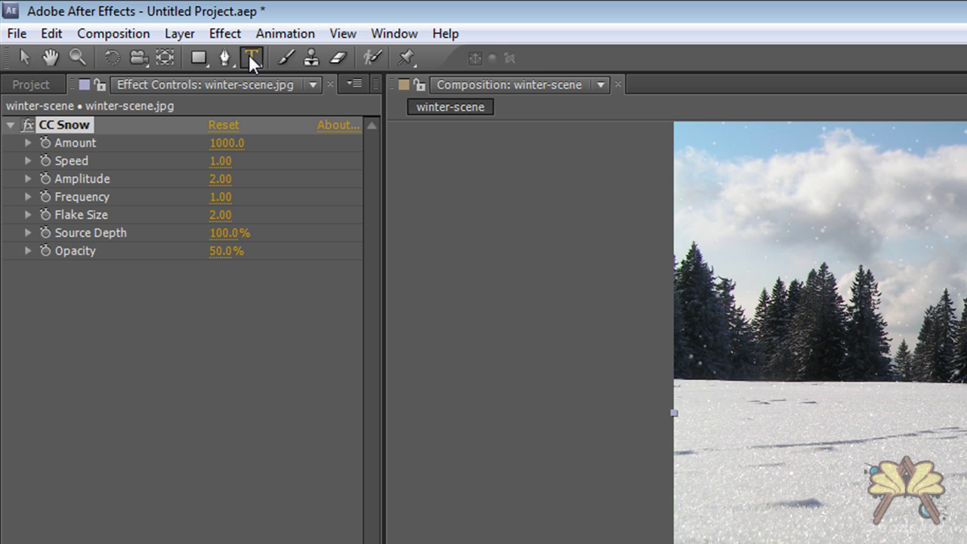
# - Type 'Merry Christmas' in the sky and position it at the upper right of the scene
pyautogui.click(251, 56)
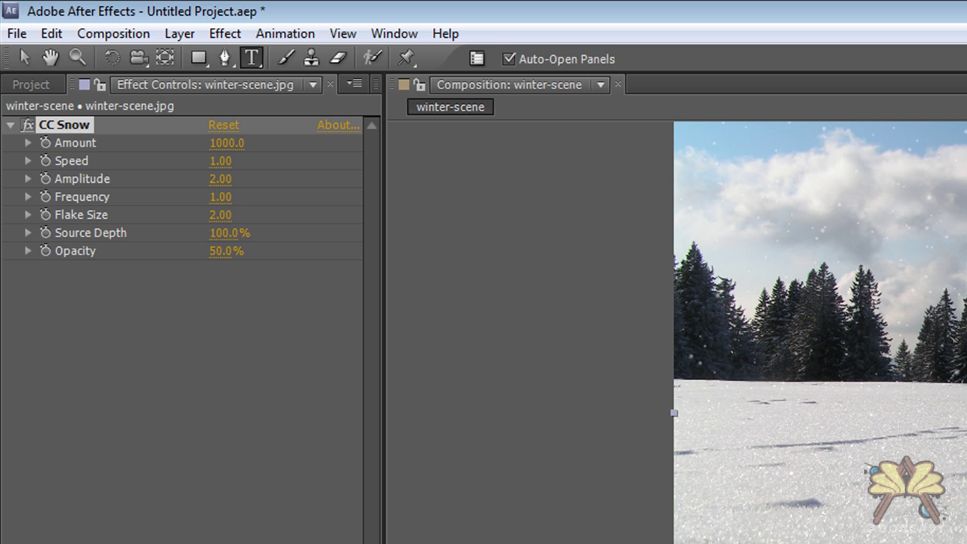
pyautogui.click(932, 151)
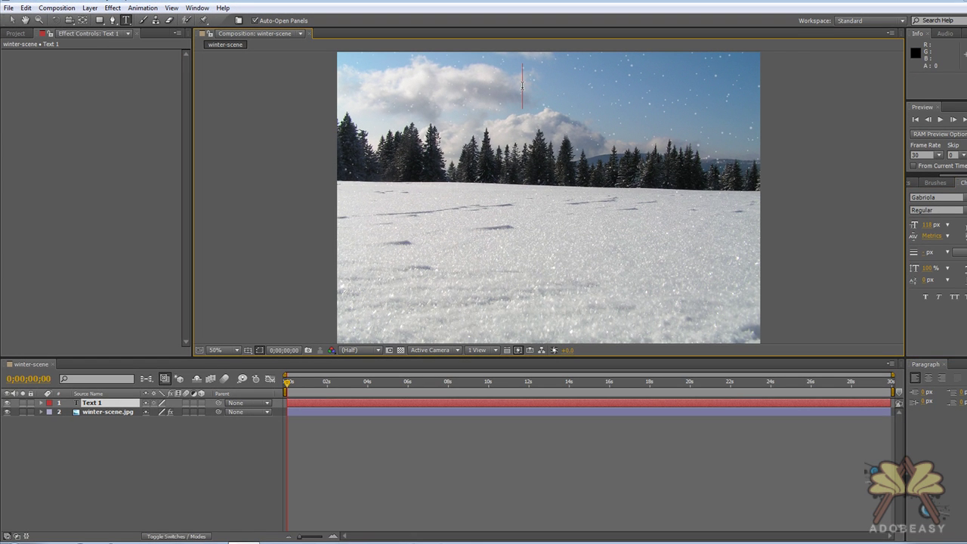
pyautogui.write('Mer')
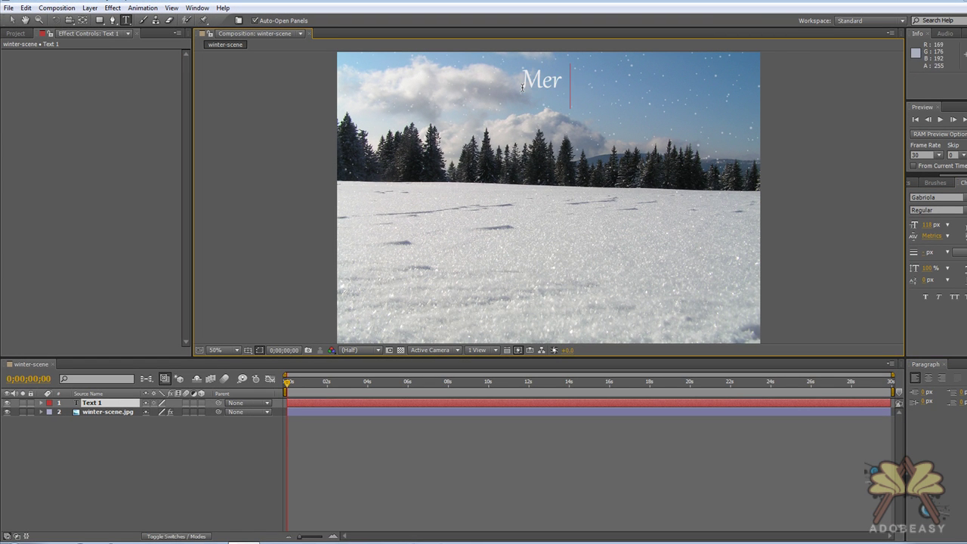
pyautogui.write('ry Christmas')
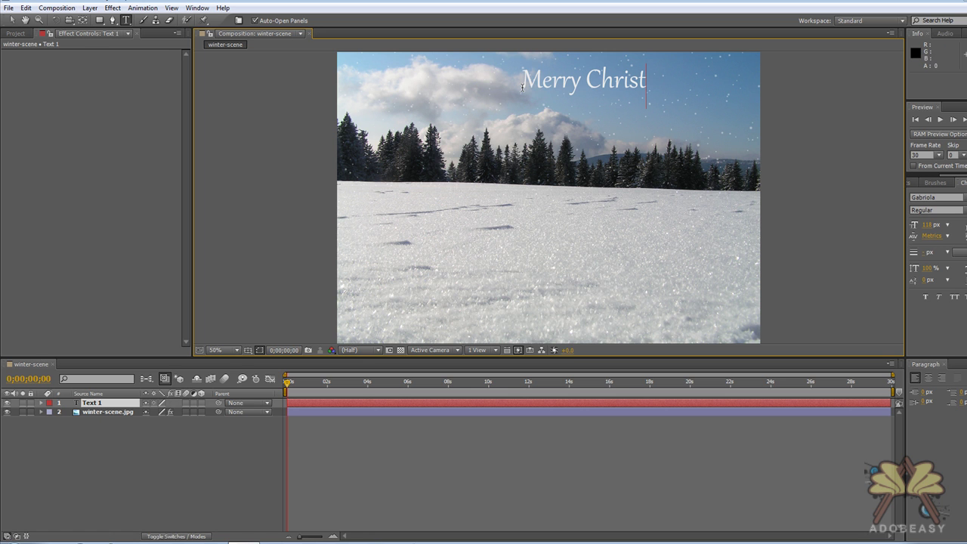
pyautogui.click(11, 21)
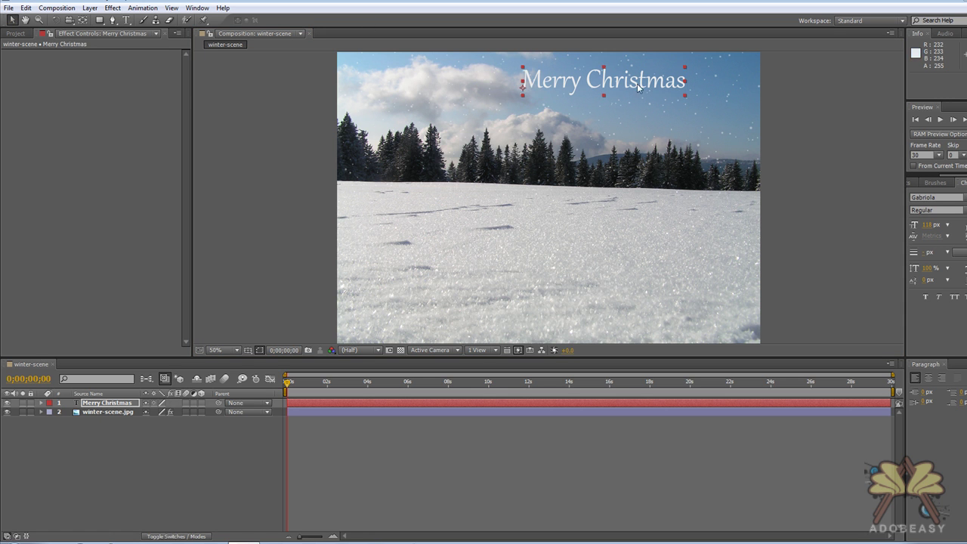
pyautogui.moveTo(558, 86); pyautogui.dragTo(624, 92)
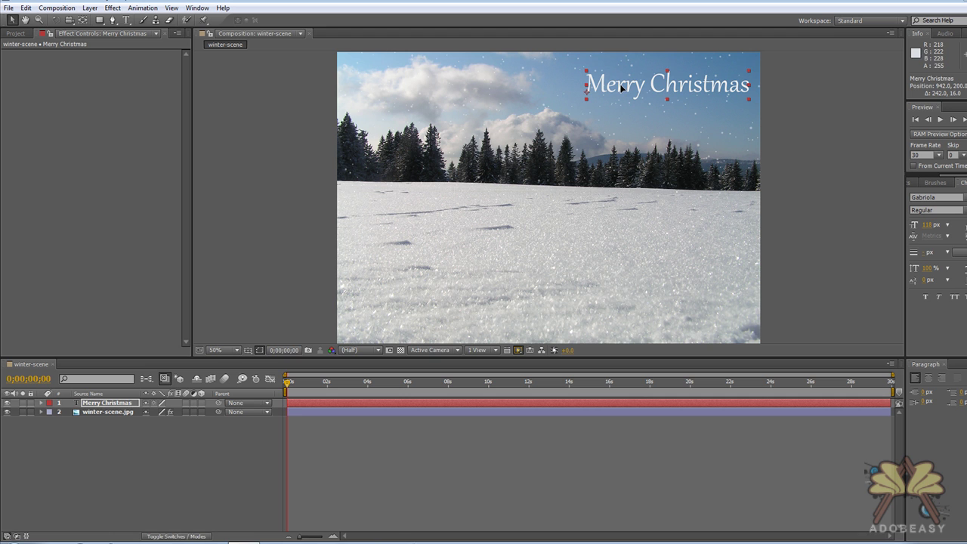
pyautogui.click(157, 447)
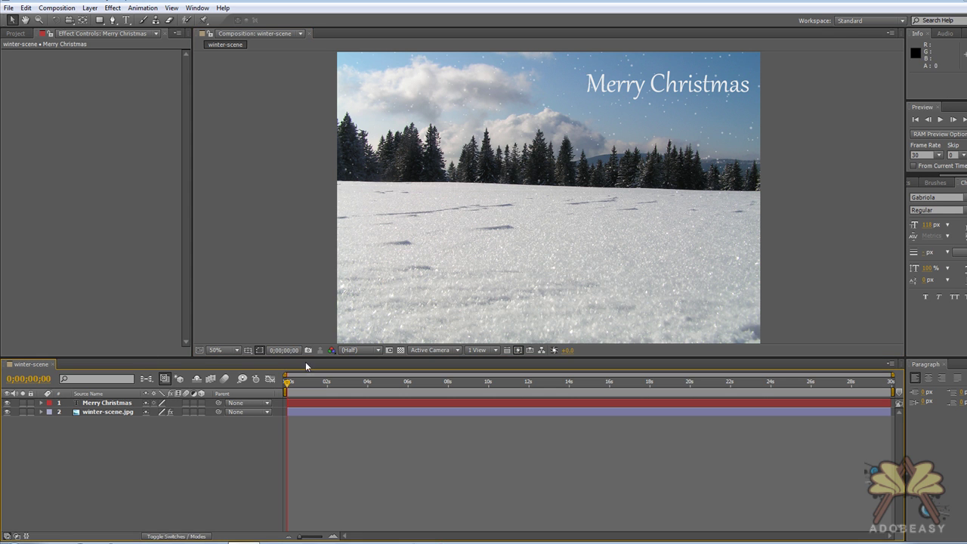
# - Expand the Merry Christmas layer to show its Transform properties
pyautogui.click(616, 90)
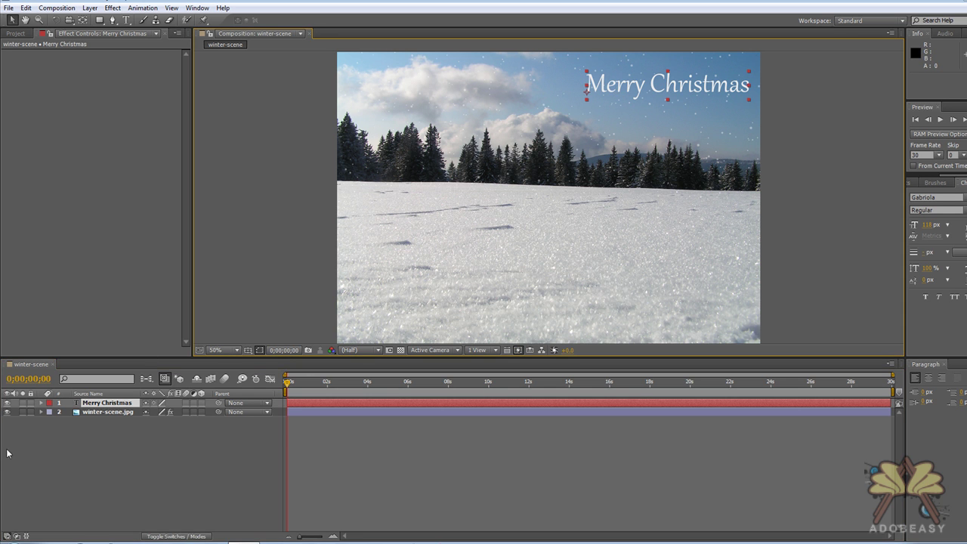
pyautogui.click(42, 402)
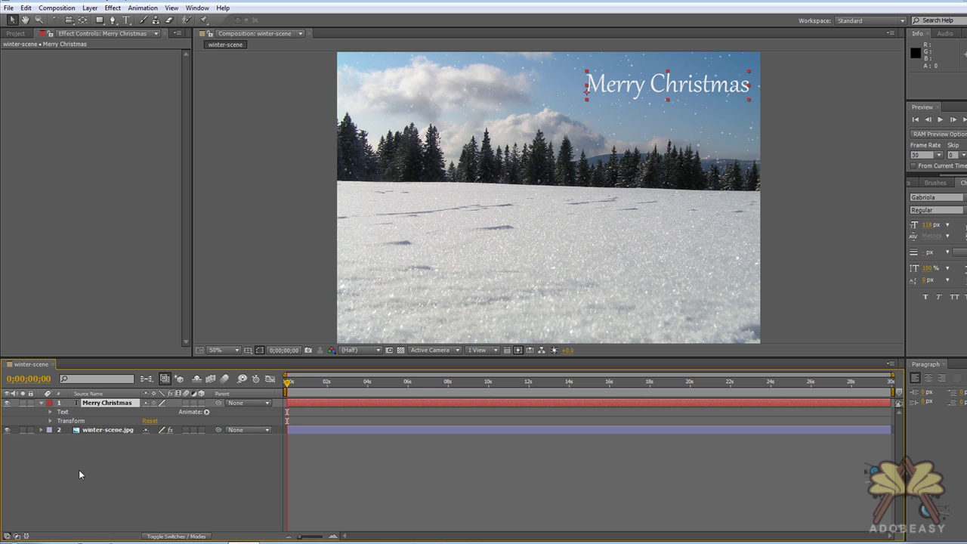
pyautogui.click(50, 413)
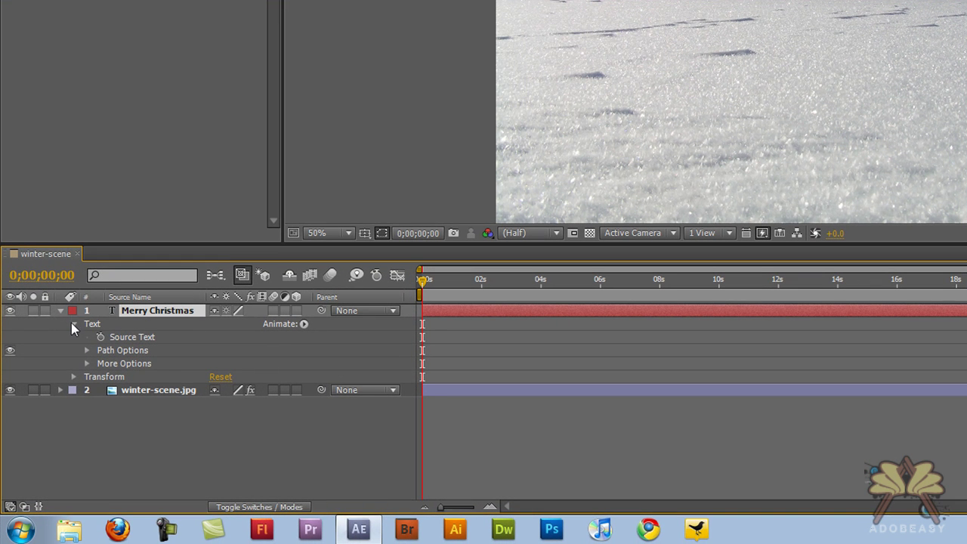
pyautogui.click(61, 311)
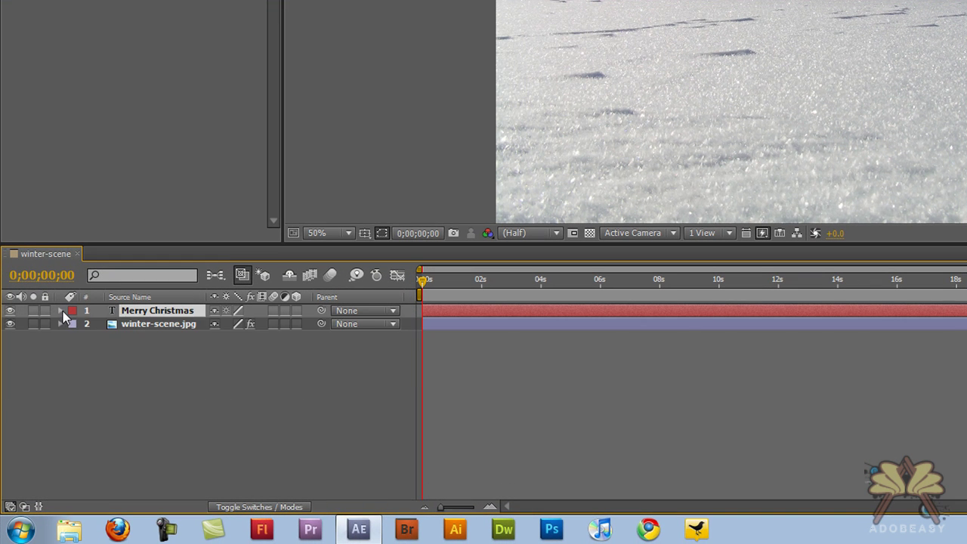
pyautogui.click(62, 311)
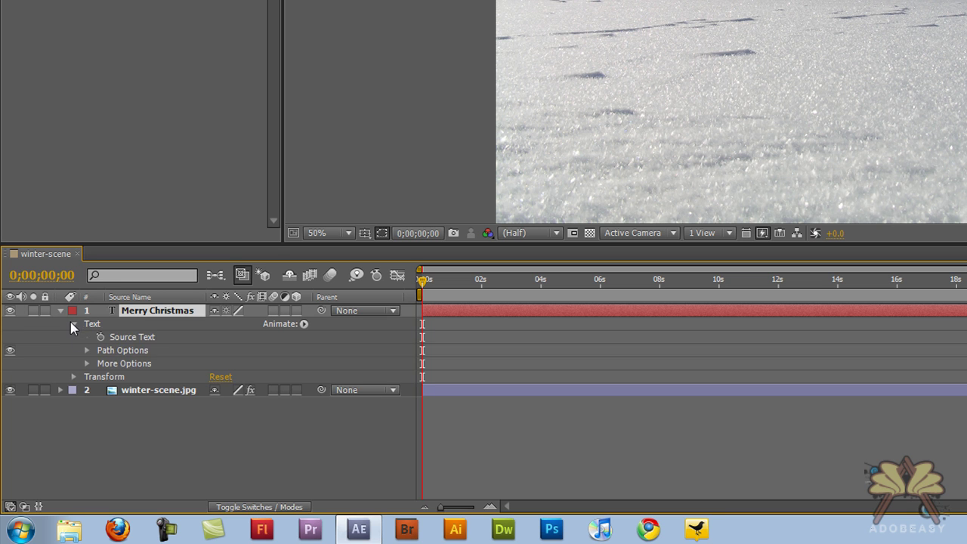
pyautogui.click(74, 324)
pyautogui.click(73, 336)
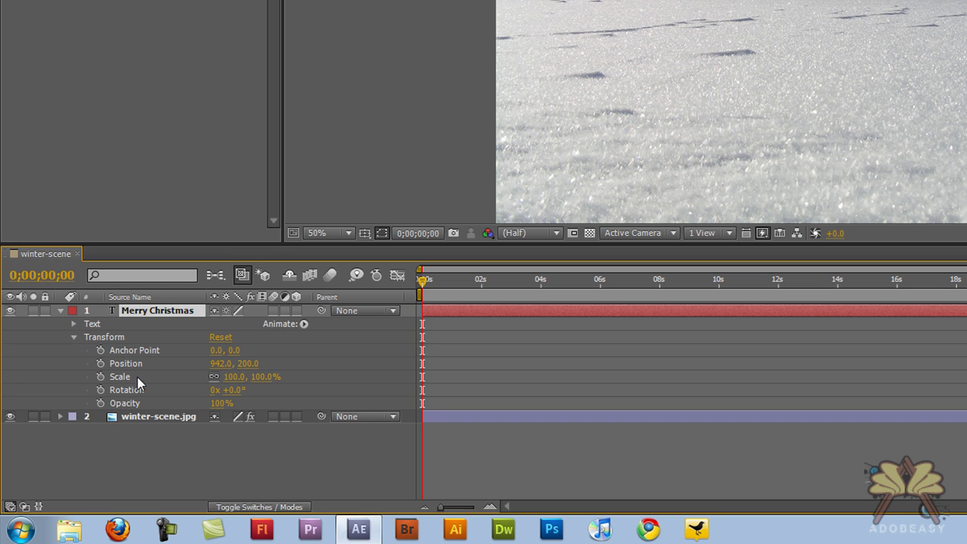
# - Keyframe Opacity so the title goes from 0% at 0 seconds to 100% at about 2 seconds
pyautogui.click(100, 403)
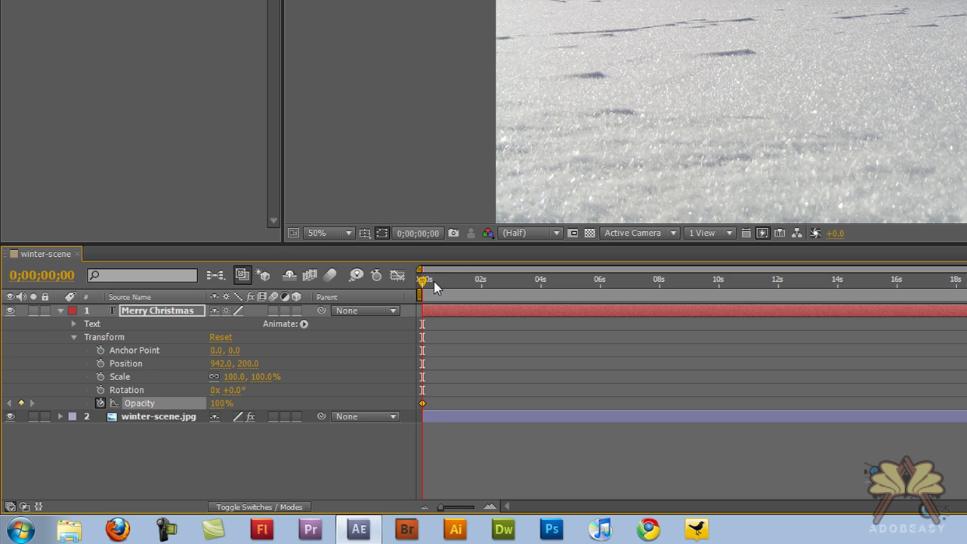
pyautogui.moveTo(423, 280); pyautogui.dragTo(485, 285)
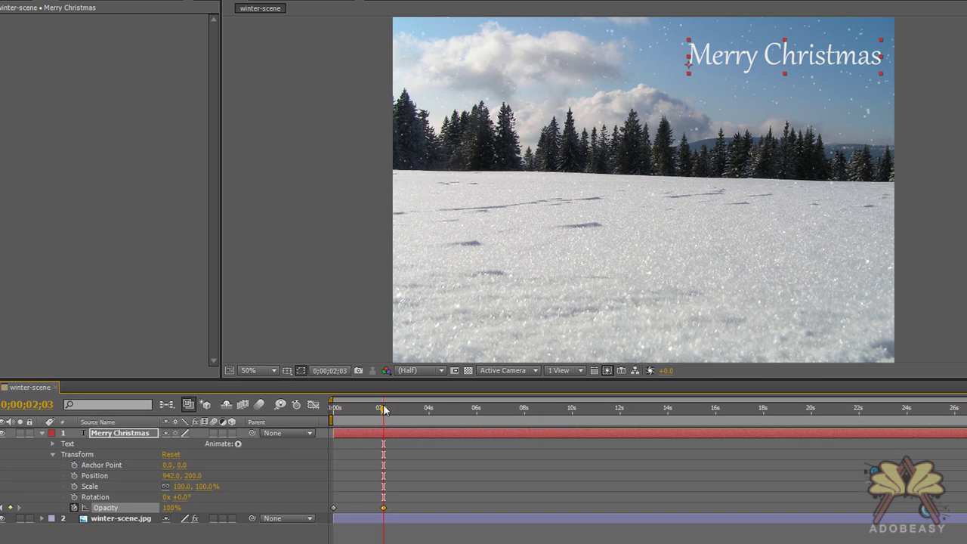
pyautogui.moveTo(487, 279); pyautogui.dragTo(420, 287)
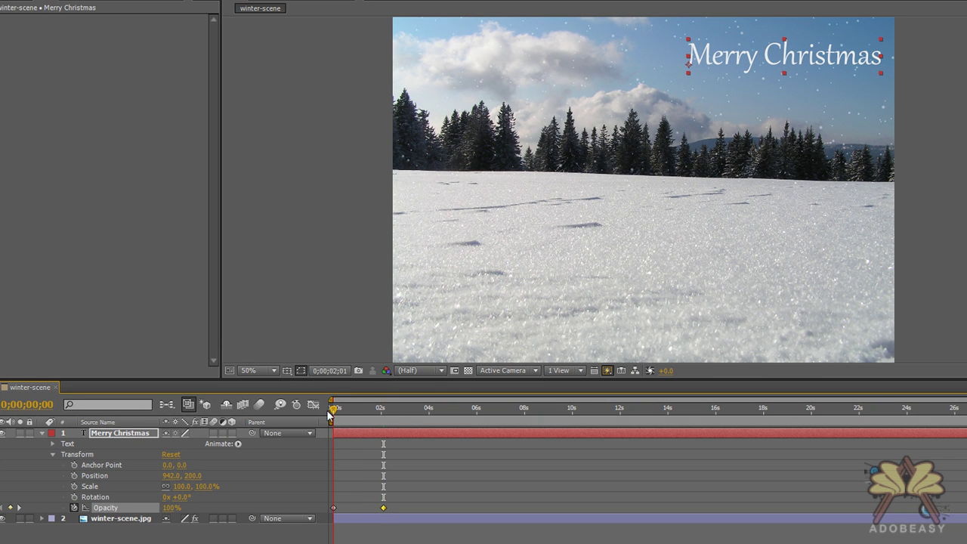
pyautogui.click(333, 508)
pyautogui.click(171, 508)
pyautogui.write('0')
pyautogui.press('Return')
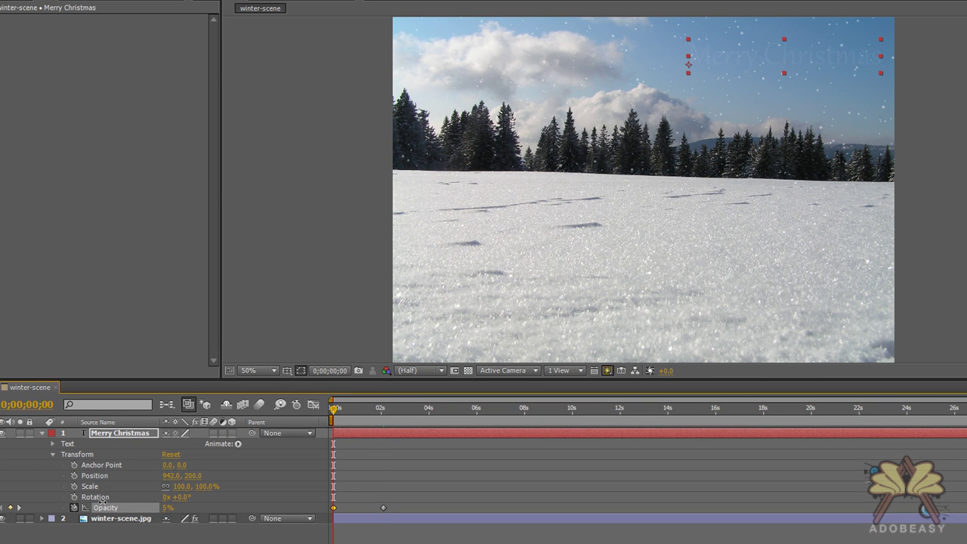
pyautogui.moveTo(336, 415)
pyautogui.mouseDown()
pyautogui.moveTo(378, 416)
pyautogui.moveTo(326, 417)
pyautogui.mouseUp()
# - Keyframe Position so the title starts low behind the trees and rises into place by 2 seconds
pyautogui.click(74, 476)
pyautogui.click(386, 409)
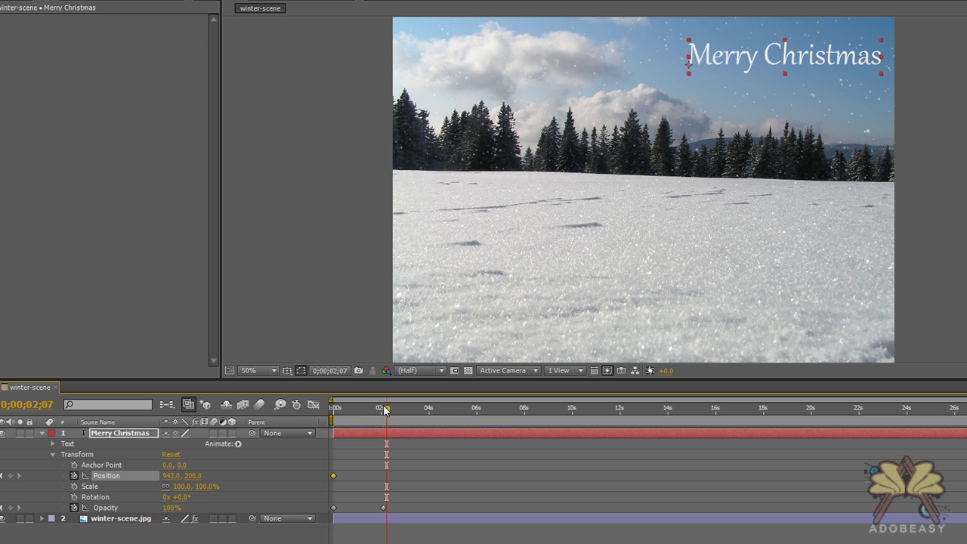
pyautogui.moveTo(385, 410); pyautogui.dragTo(382, 411)
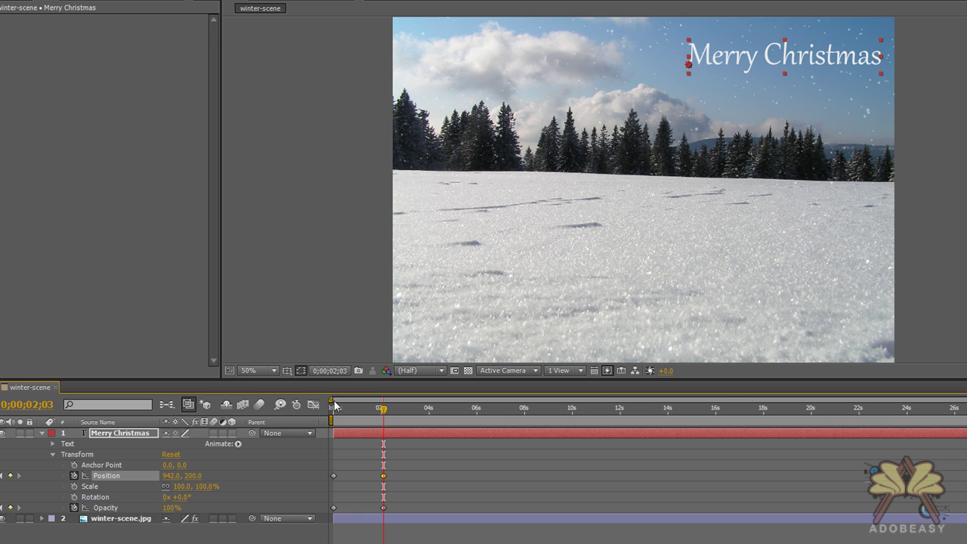
pyautogui.moveTo(382, 412); pyautogui.dragTo(323, 420)
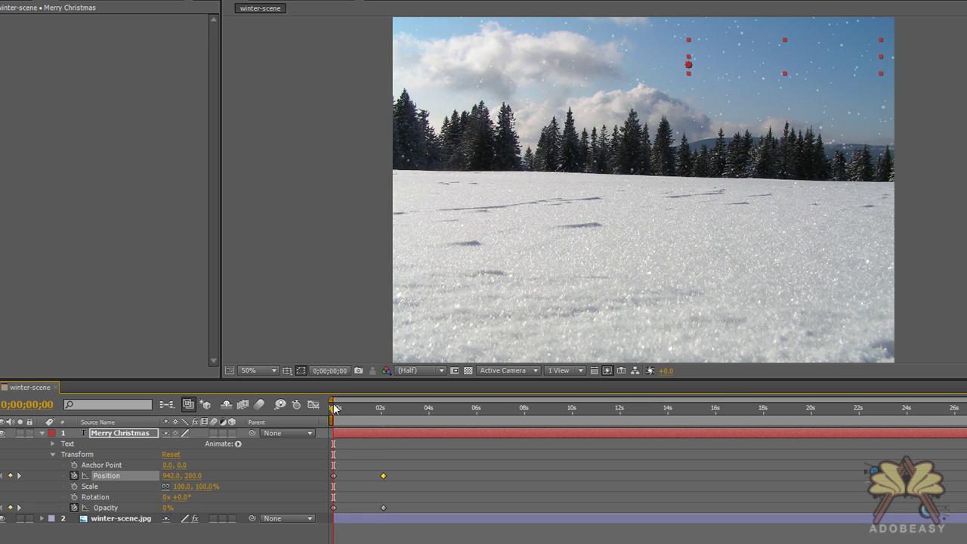
pyautogui.moveTo(786, 62); pyautogui.dragTo(784, 139)
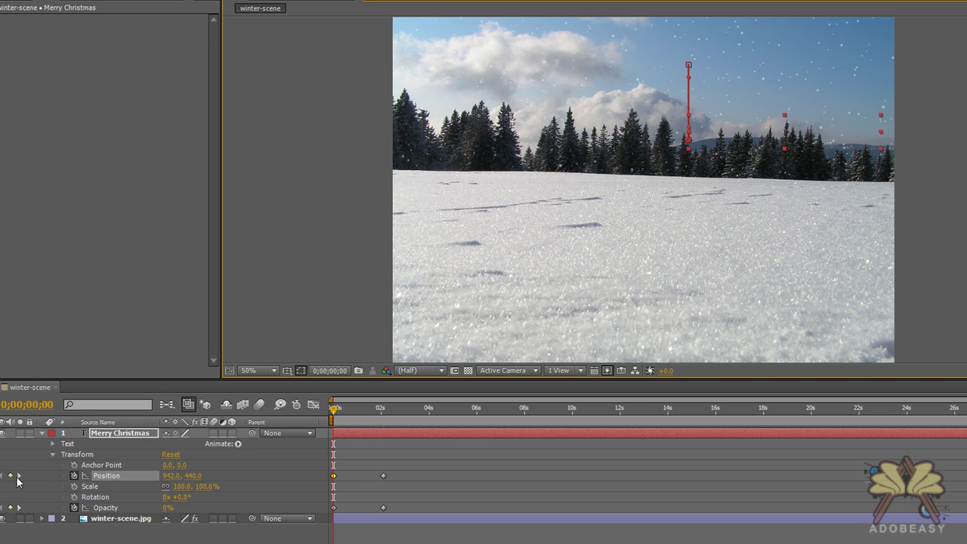
# - Keyframe Scale so the title starts at 21.2%, 5.4% and reaches full size by 2 seconds
pyautogui.click(74, 486)
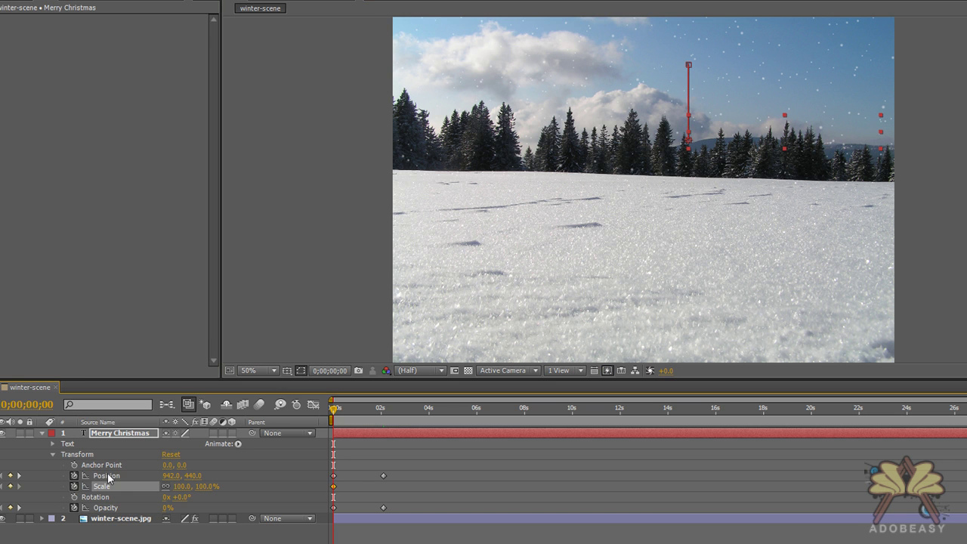
pyautogui.click(381, 414)
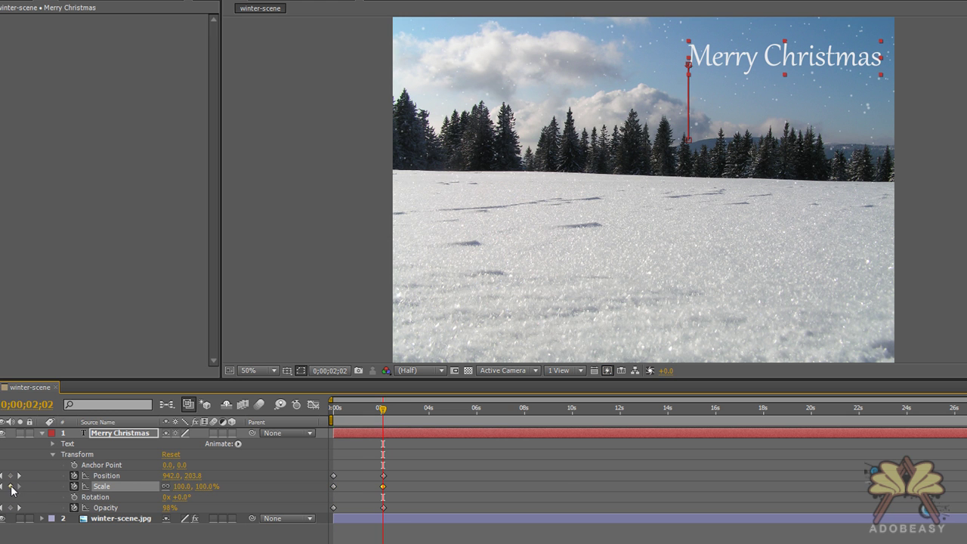
pyautogui.moveTo(383, 408); pyautogui.dragTo(309, 410)
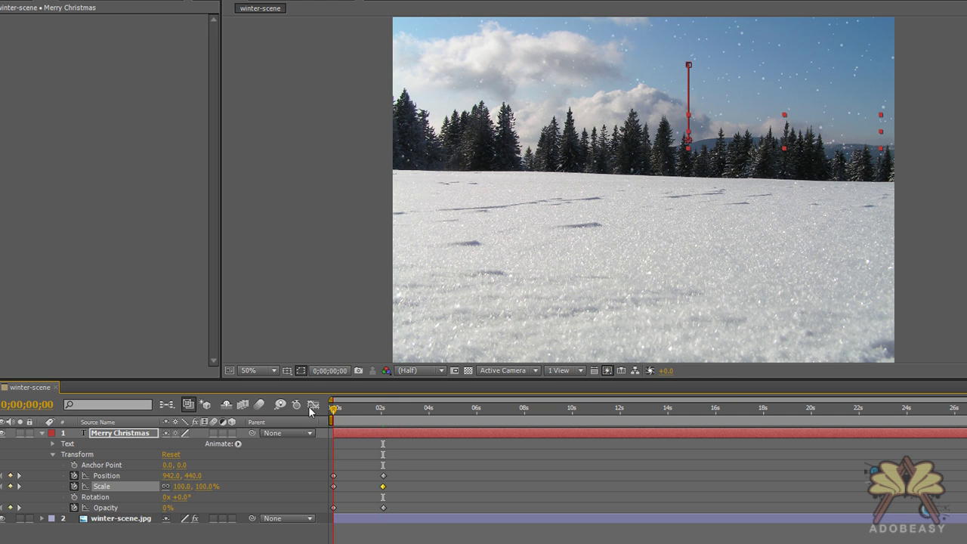
pyautogui.click(398, 408)
pyautogui.moveTo(688, 147); pyautogui.dragTo(792, 145)
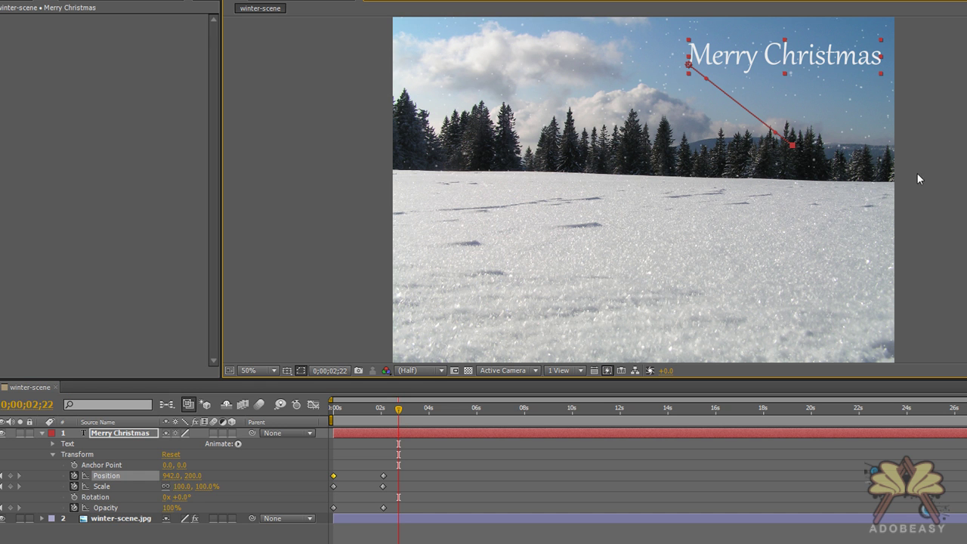
pyautogui.moveTo(398, 410); pyautogui.dragTo(321, 410)
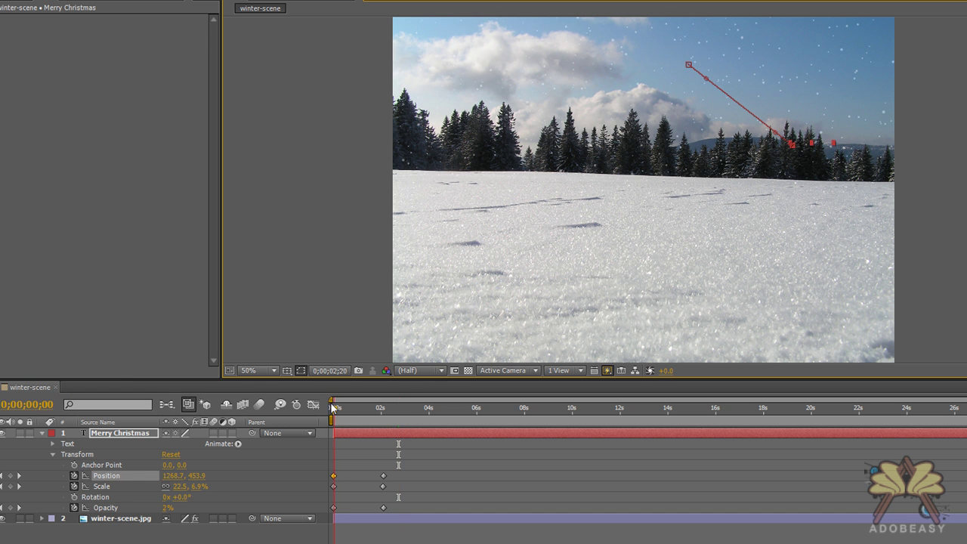
# - Deselect the title and play a preview of its fade, rise and scale-up animation
pyautogui.hotkey('ctrl', 'shift', 'a')
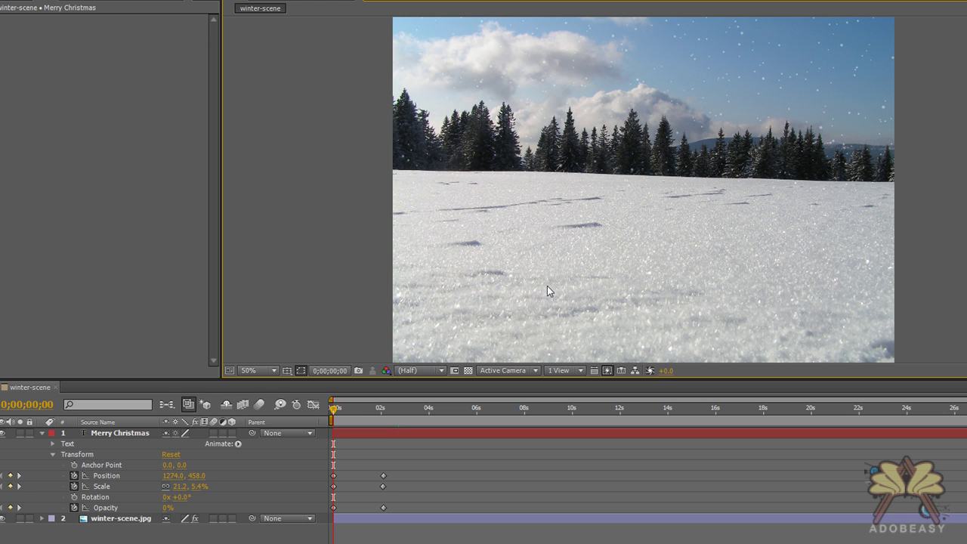
pyautogui.click(335, 412)
pyautogui.press('KP_0')
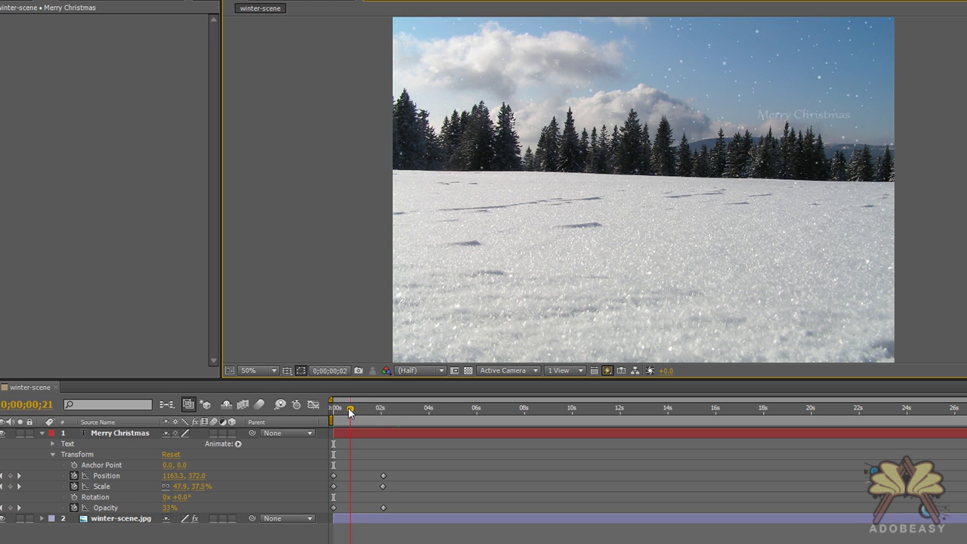
pyautogui.press('KP_0')
pyautogui.press('KP_0')
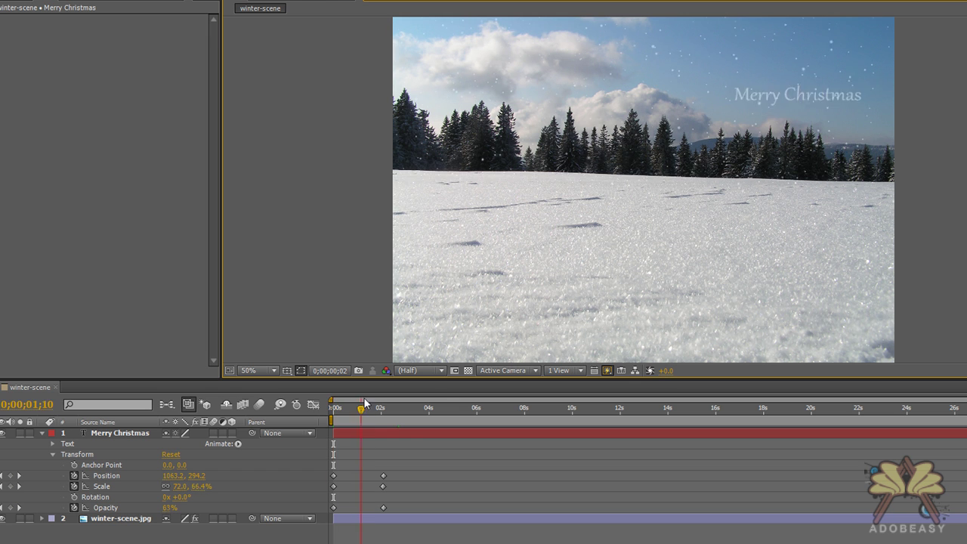